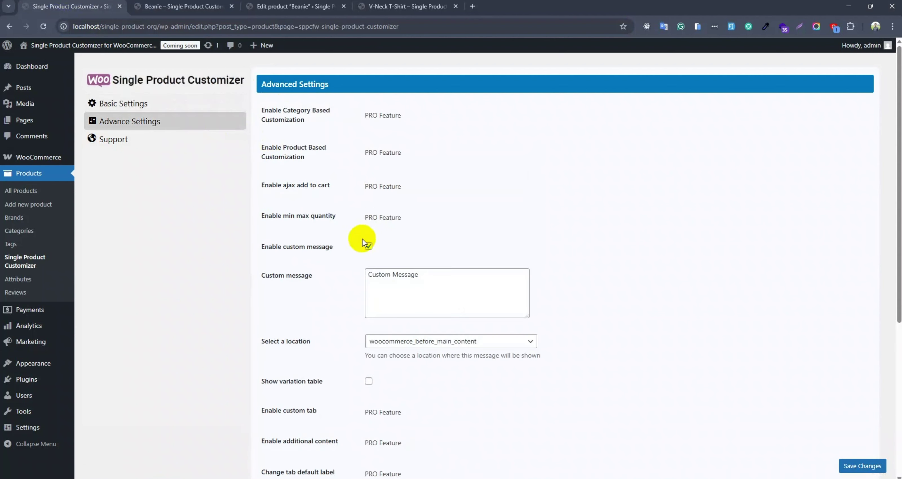
Disable the custom message and turn on the variation table in the advanced settings, choosing a display location for the table.
scroll(424, 242, down, 4)
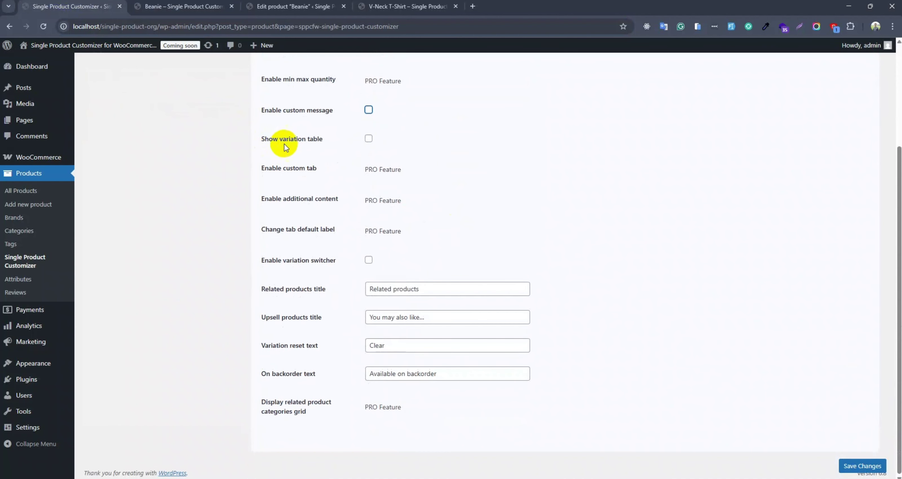
click(368, 139)
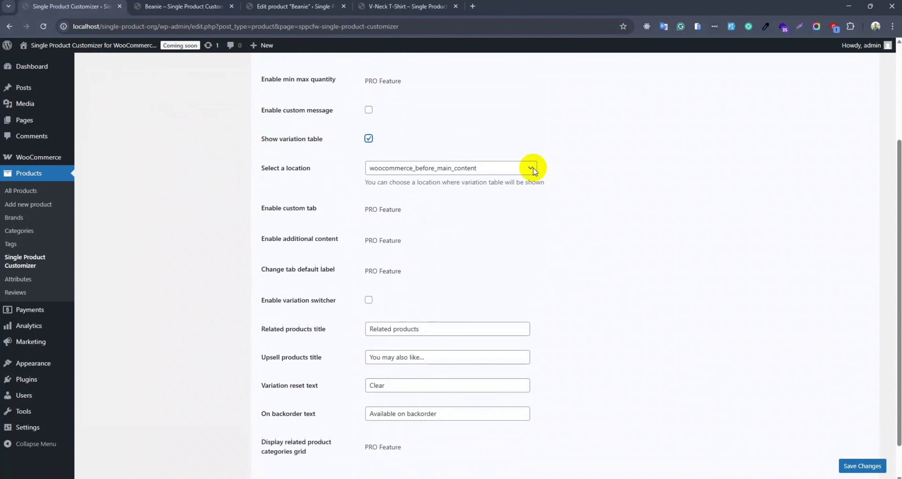
click(461, 169)
click(445, 209)
Turn off the variation table, enable the variation switcher instead, and save the advanced settings.
click(369, 138)
click(369, 260)
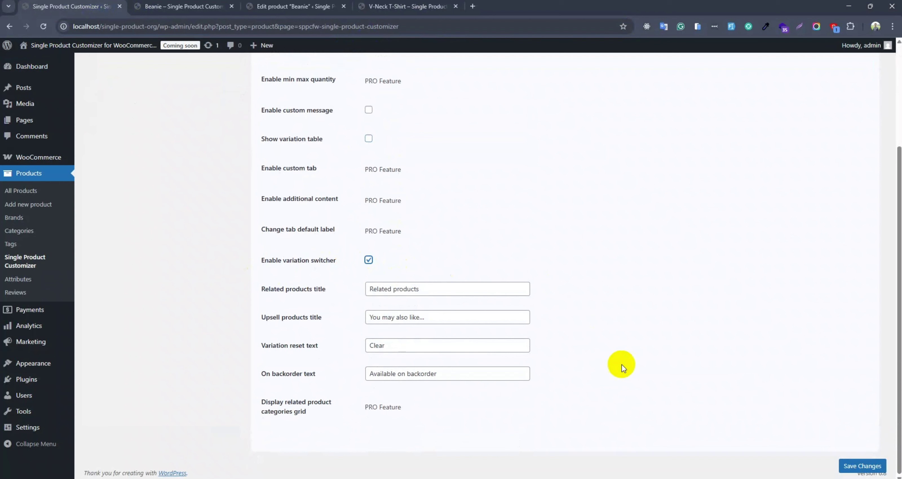
click(847, 467)
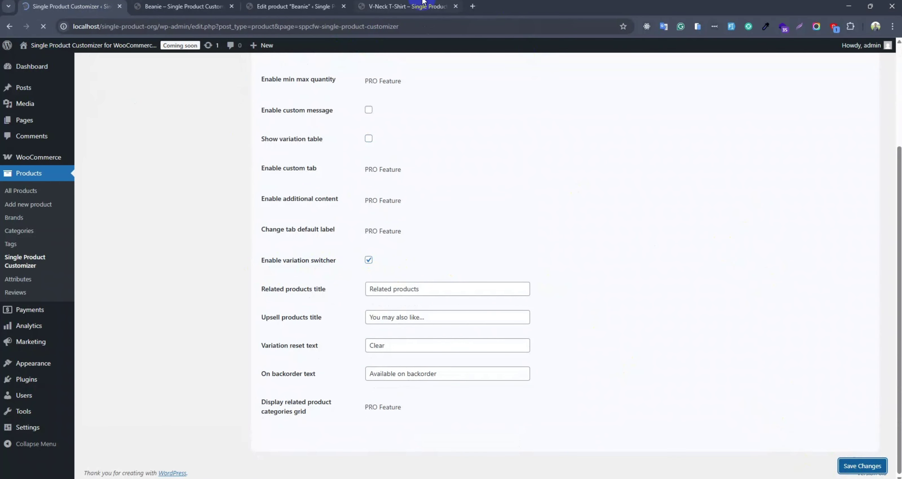
Open the V-Neck T-Shirt product page and reload it to check how the Color and Size options are displayed.
click(408, 6)
scroll(564, 229, down, 1)
scroll(565, 230, down, 3)
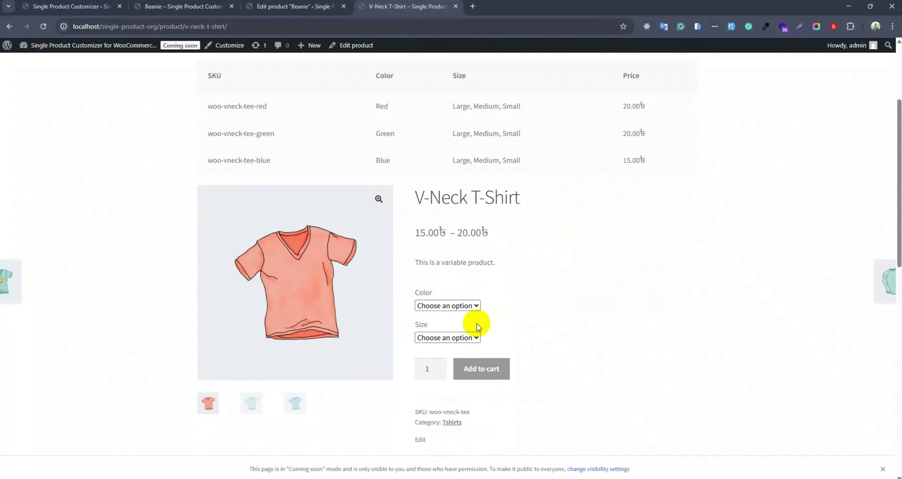
key(F5)
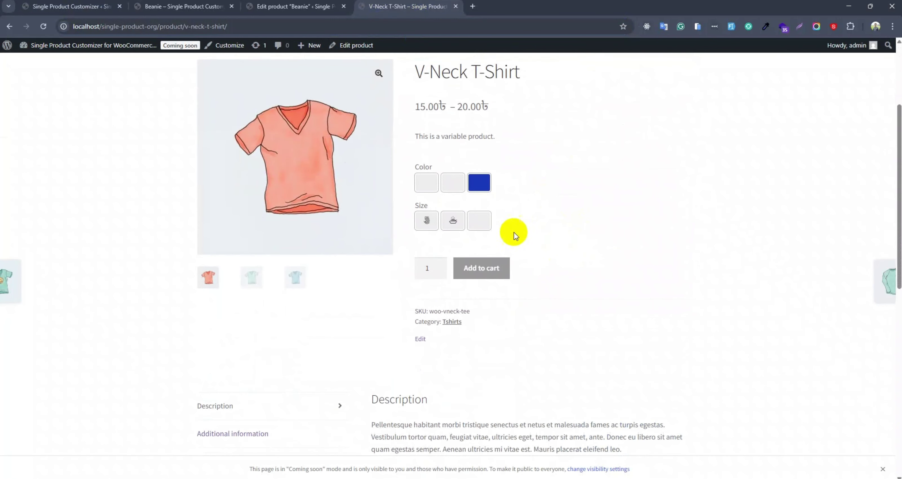
Try each Color and Size swatch on the V-Neck T-Shirt page, finishing with the red colour and the small size.
click(477, 183)
click(453, 185)
click(427, 182)
click(431, 218)
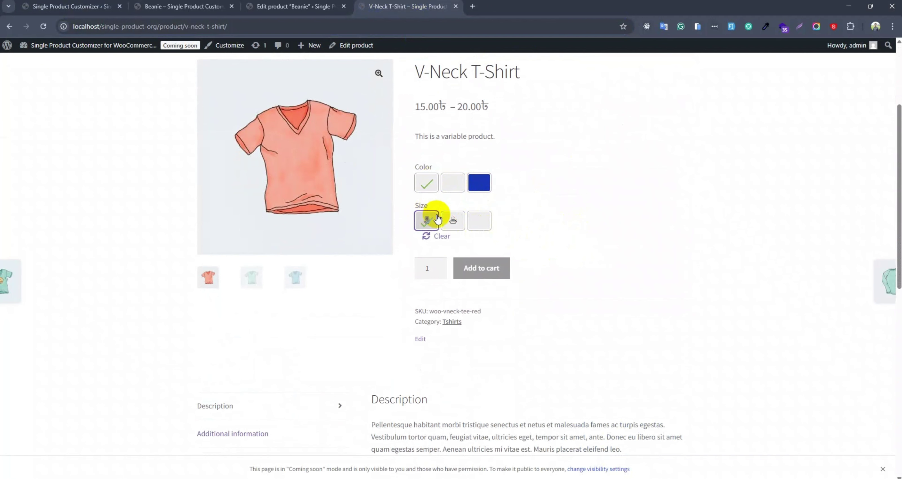
click(456, 221)
click(474, 221)
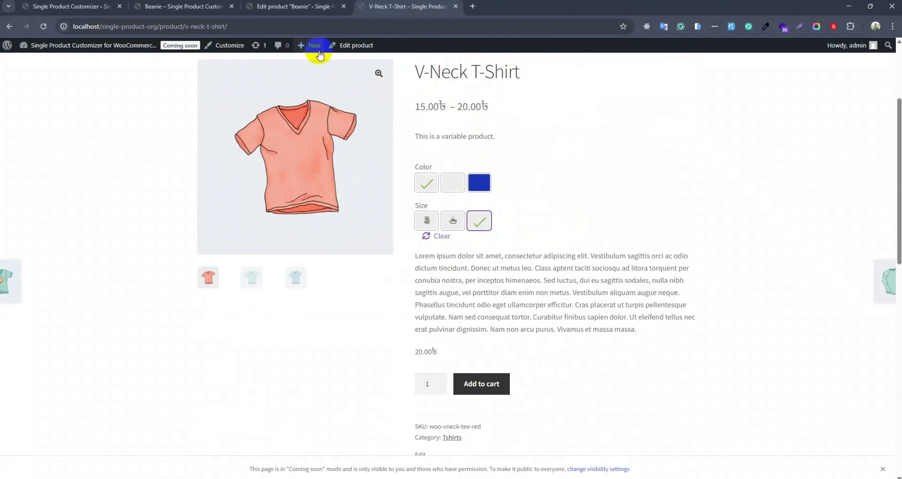
Open the product attributes in a new browser tab and set the Color attribute's Green term to a green swatch colour.
click(317, 5)
ctrl+click(18, 279)
click(406, 6)
click(744, 182)
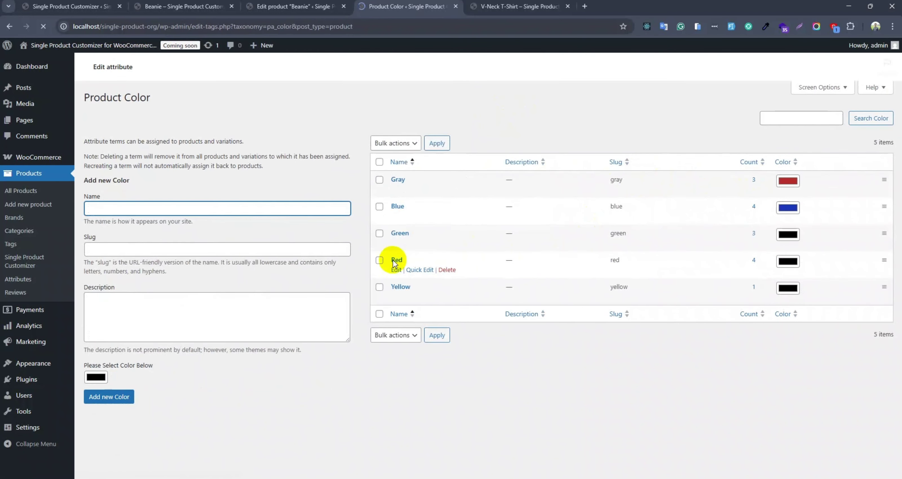
click(396, 272)
click(100, 359)
click(131, 130)
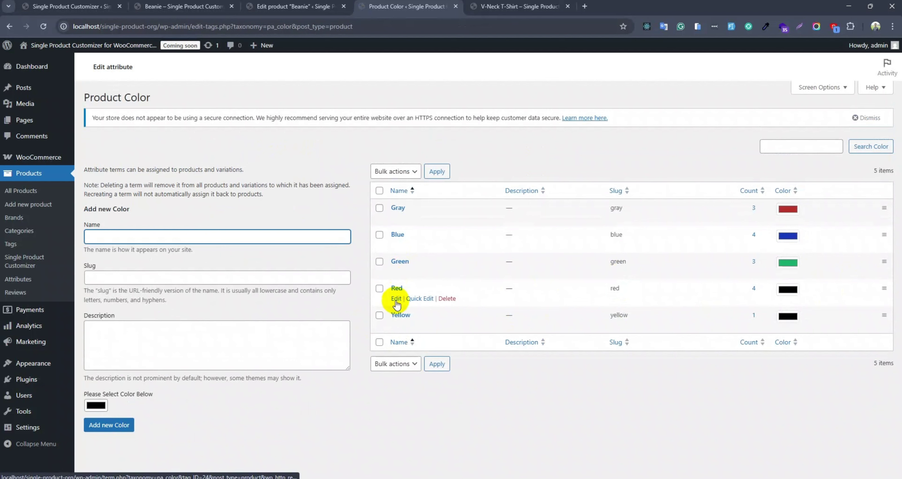
Set the Red term's swatch colour to red, update it, and return to the Color attribute's terms.
click(396, 300)
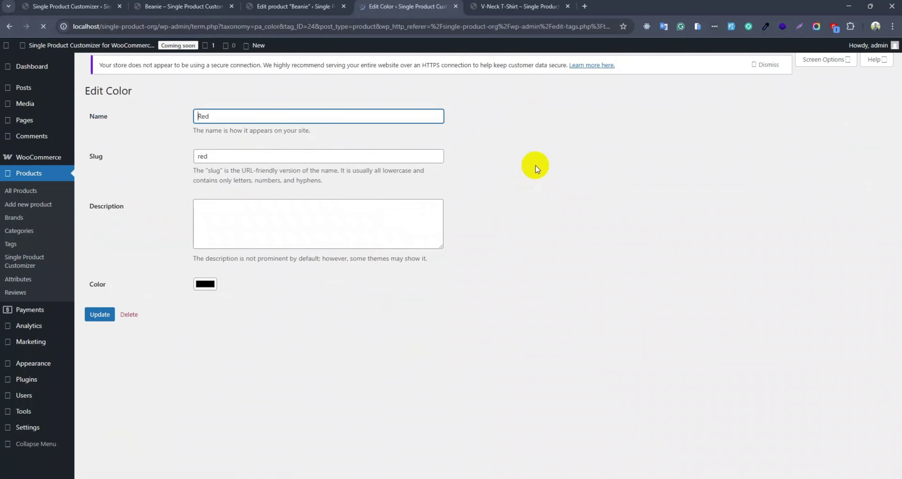
click(206, 288)
click(300, 298)
click(100, 318)
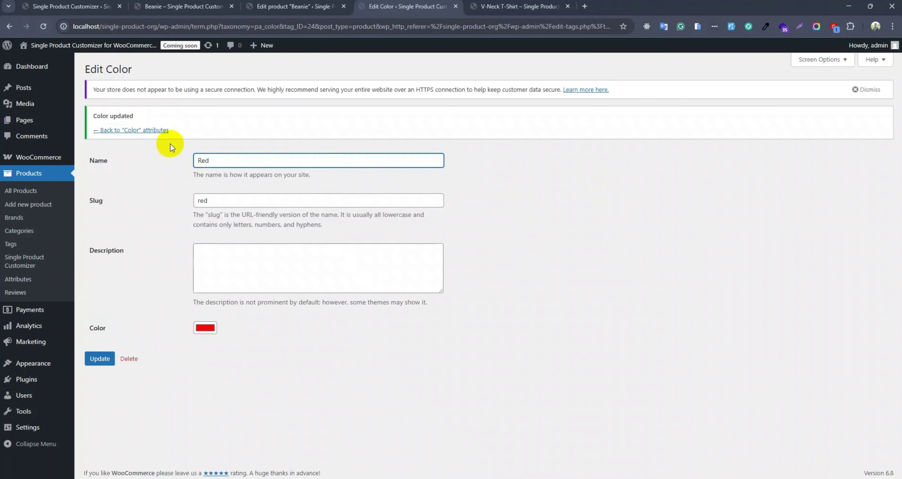
click(165, 130)
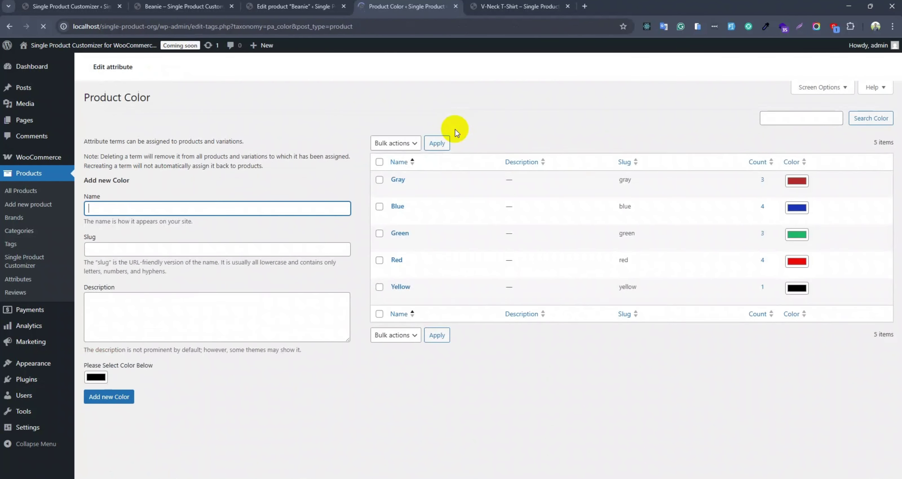
Edit the Size attribute so its terms display as text labels instead of icons.
click(31, 276)
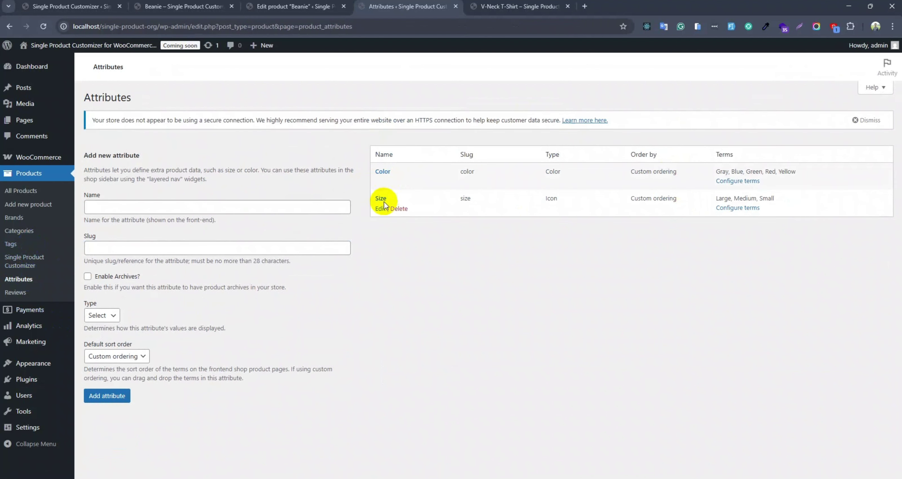
click(377, 209)
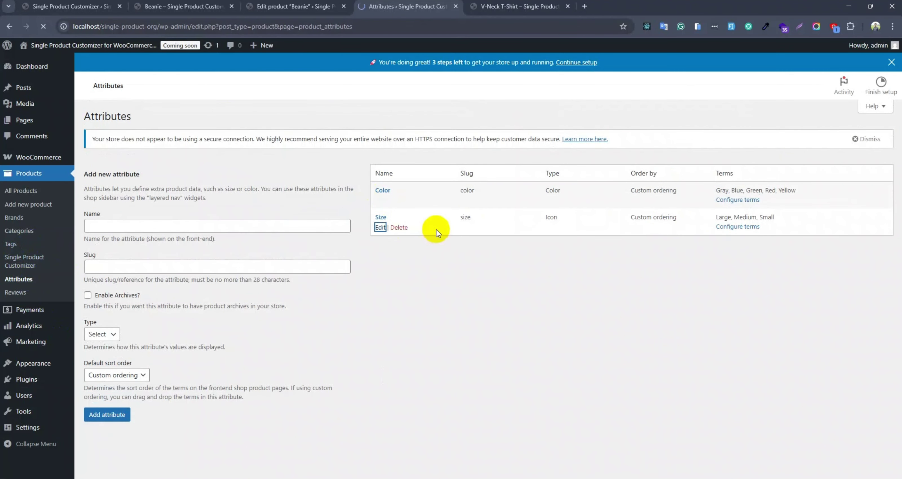
Test the updated swatches on the V-Neck T-Shirt page, choose blue and large, and add the shirt to the cart.
click(520, 6)
scroll(556, 168, down, 4)
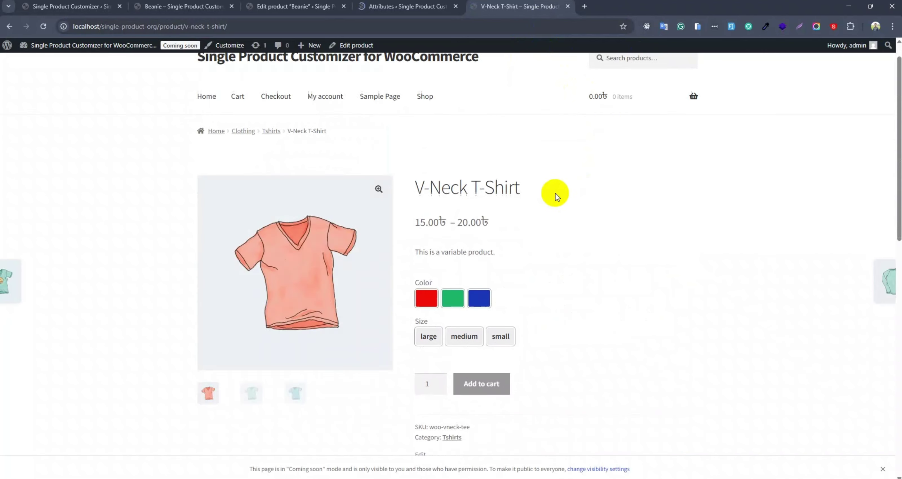
click(426, 184)
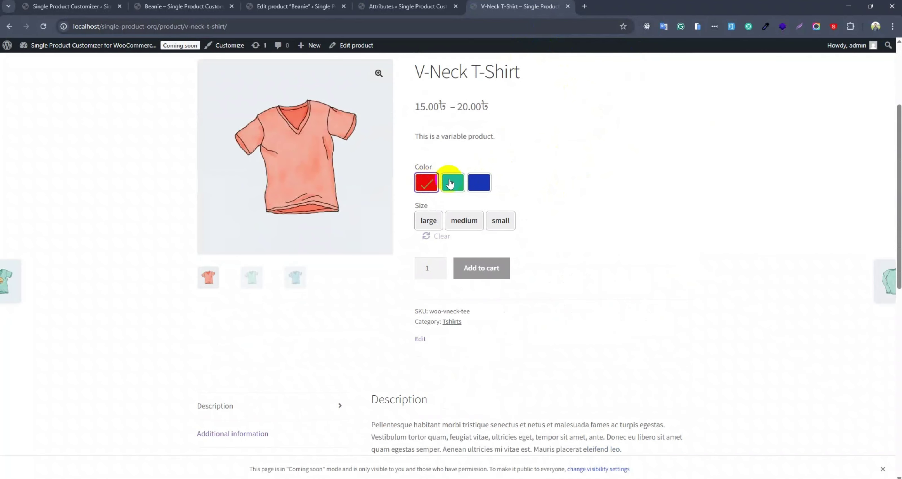
click(476, 182)
click(460, 225)
click(425, 226)
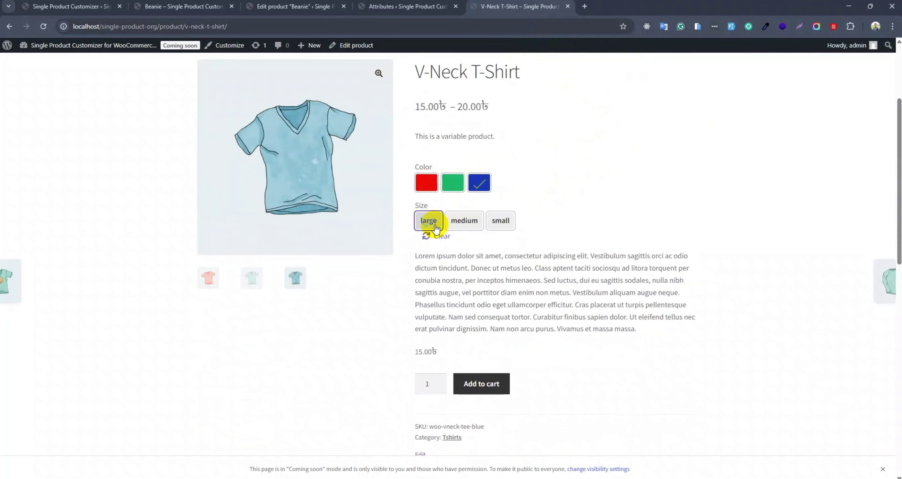
click(482, 389)
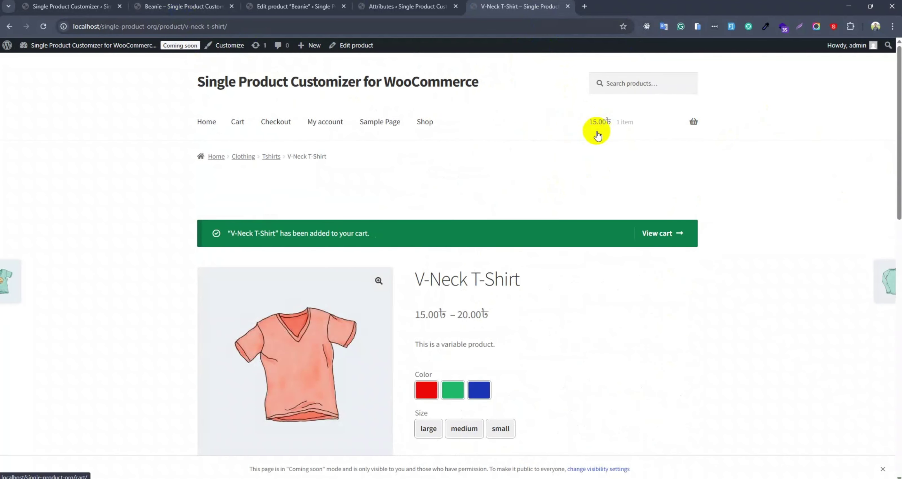
mouse_move(596, 123)
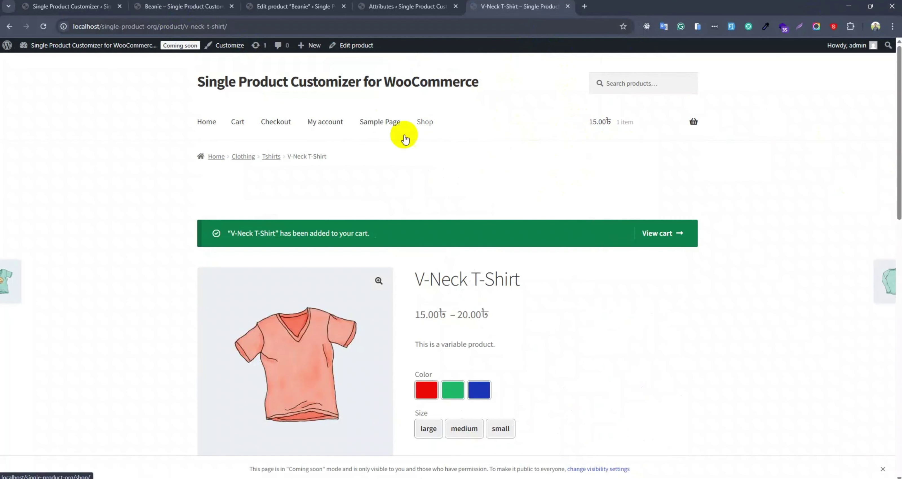
Return to the Single Product Customizer's advanced settings and disable the variation switcher.
click(117, 3)
click(210, 121)
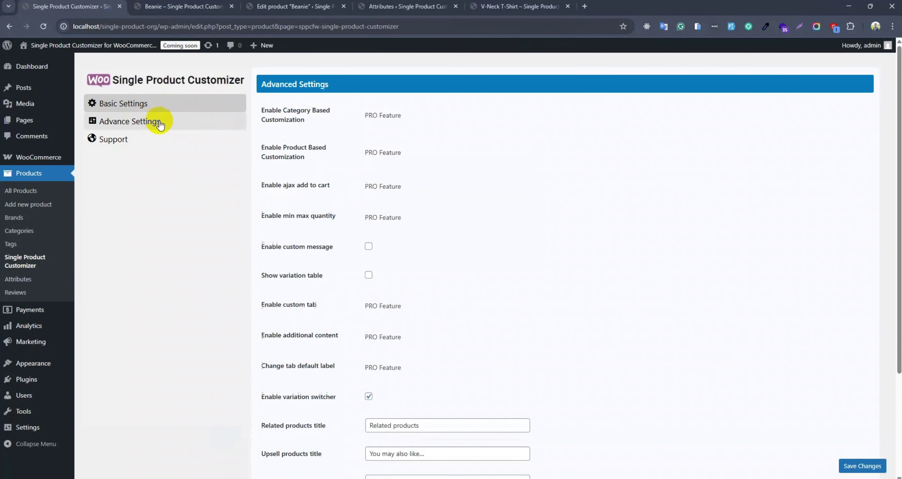
click(369, 398)
Set the related products title to "Custom Related products Title" and save the settings.
scroll(351, 315, down, 4)
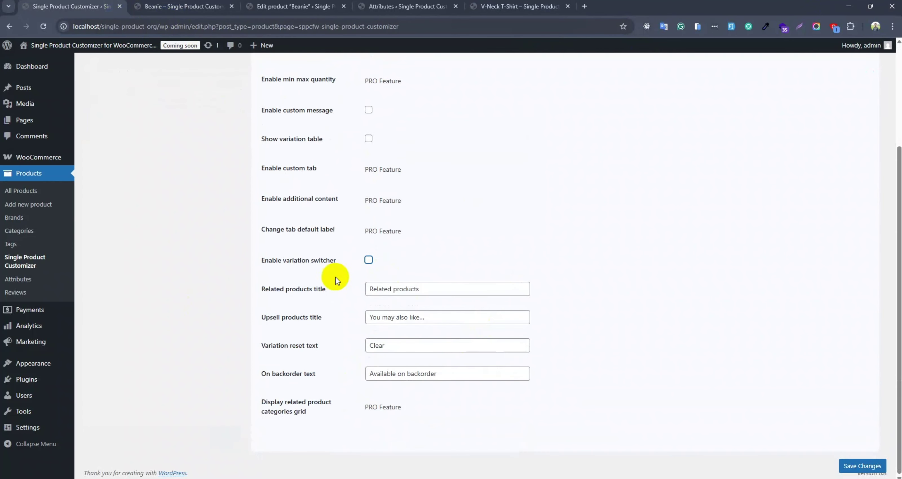
drag(274, 290, 307, 290)
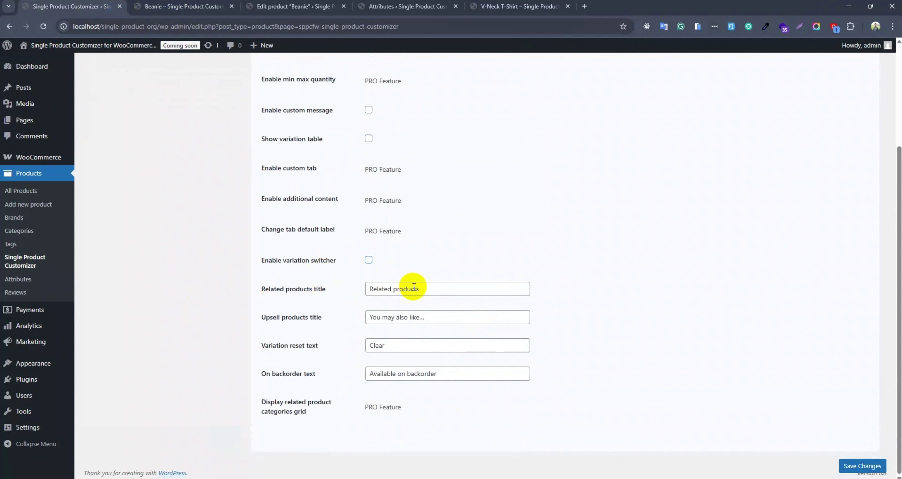
click(370, 289)
text(Custom)
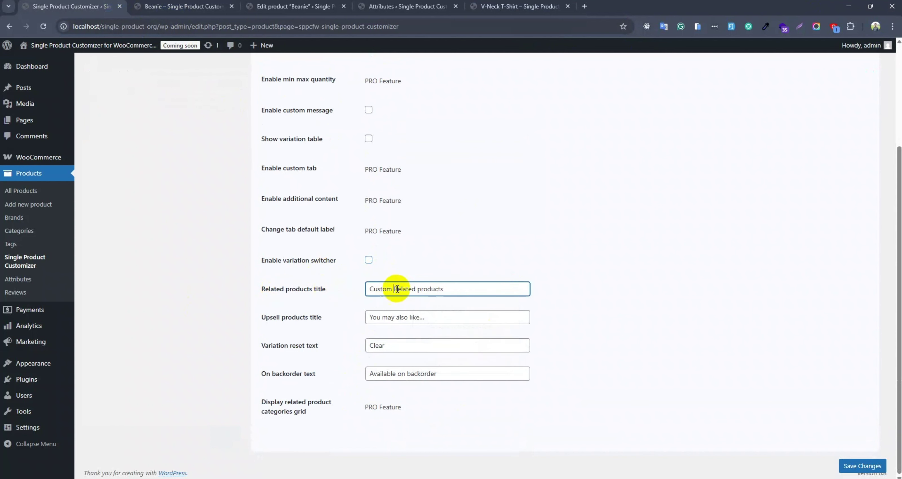
click(461, 292)
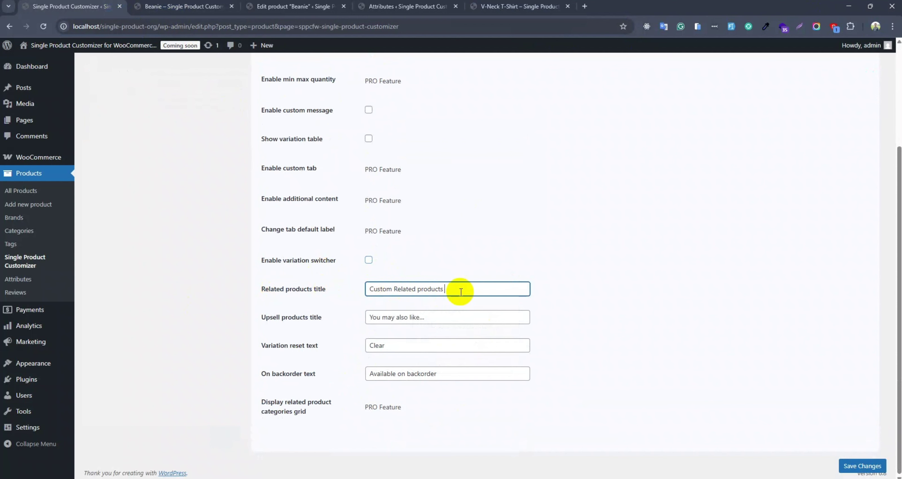
text(Title)
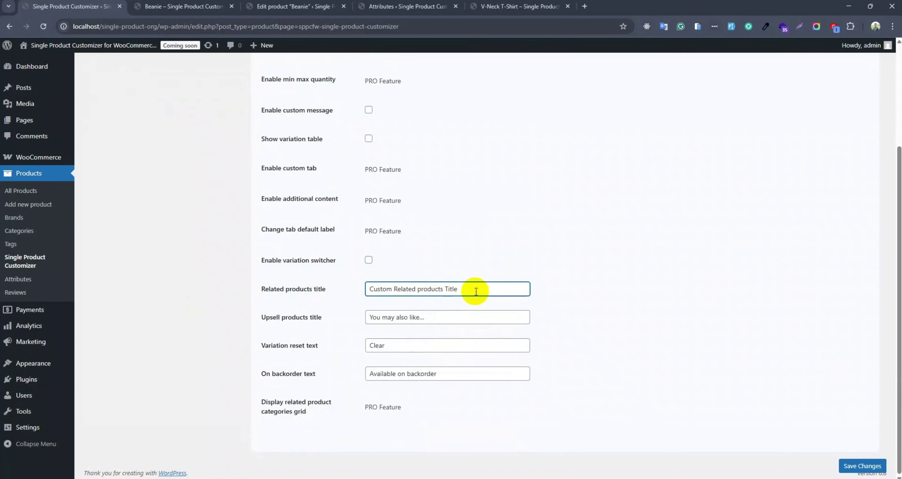
click(862, 466)
Check the related products heading on the Beanie product page before and after reloading it.
click(221, 3)
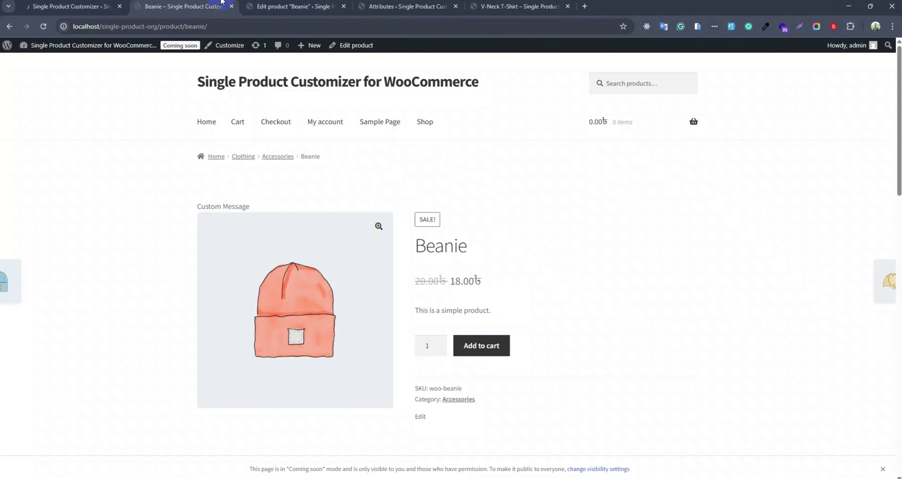
scroll(516, 205, down, 15)
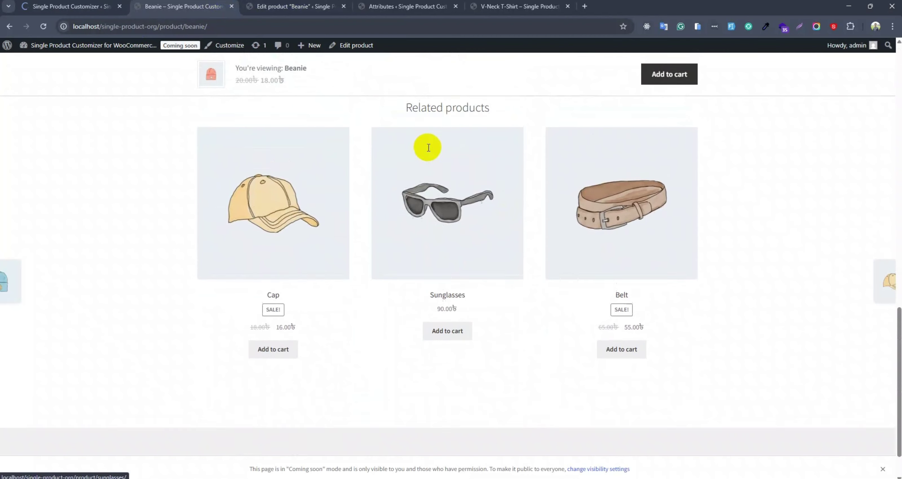
scroll(428, 147, up, 2)
drag(403, 181, 505, 173)
click(548, 177)
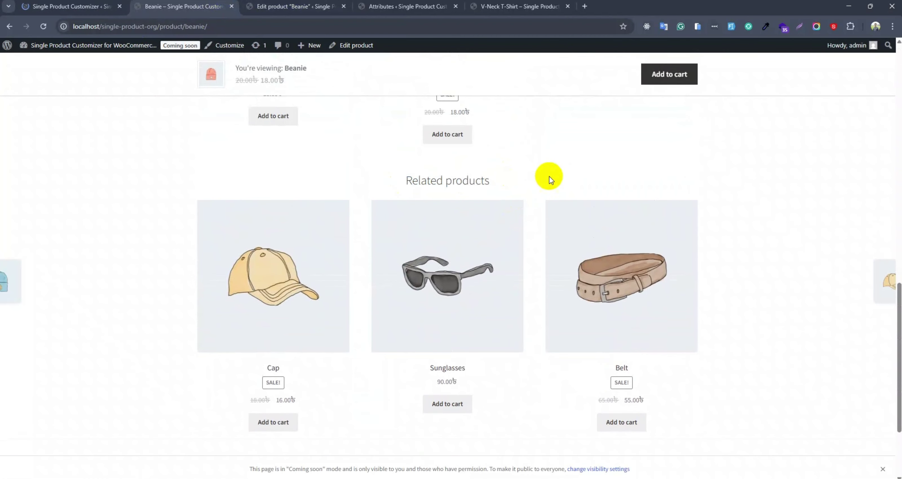
click(269, 25)
key(Return)
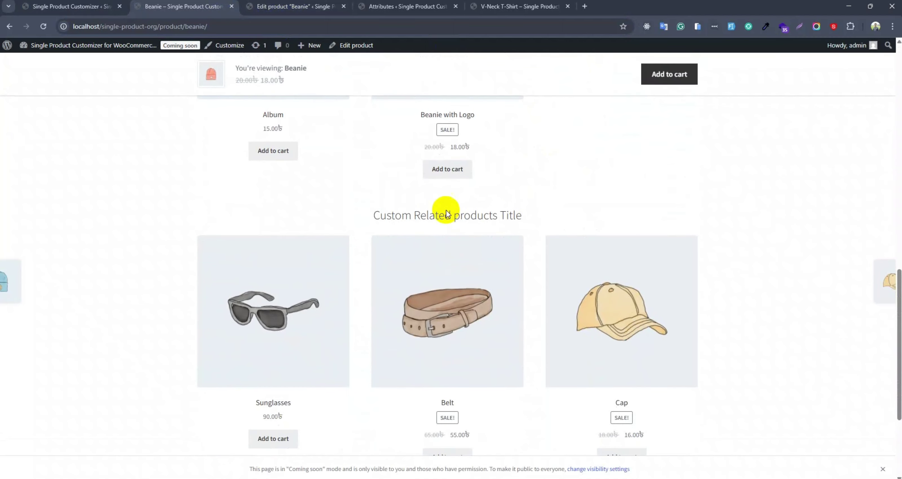
drag(370, 215, 527, 214)
click(528, 214)
Set the upsell products title to "Custom You may also like..." in the advanced settings and save.
click(77, 4)
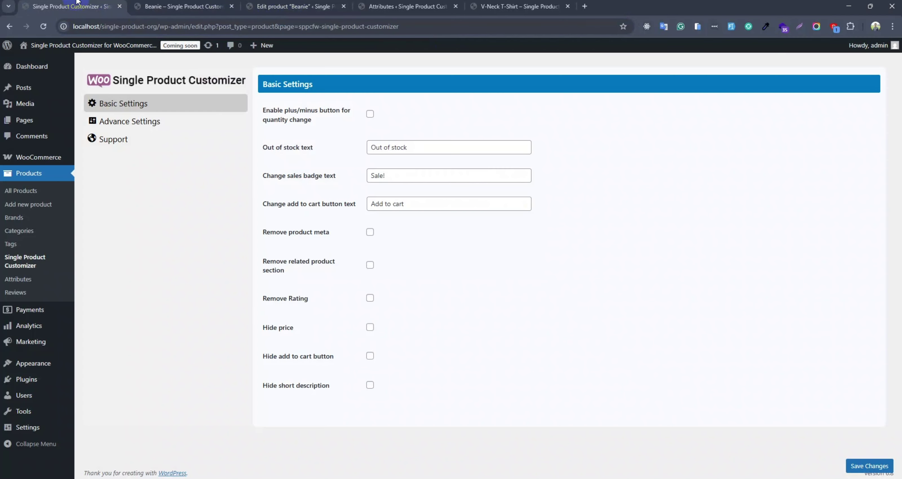
click(154, 119)
scroll(507, 214, down, 3)
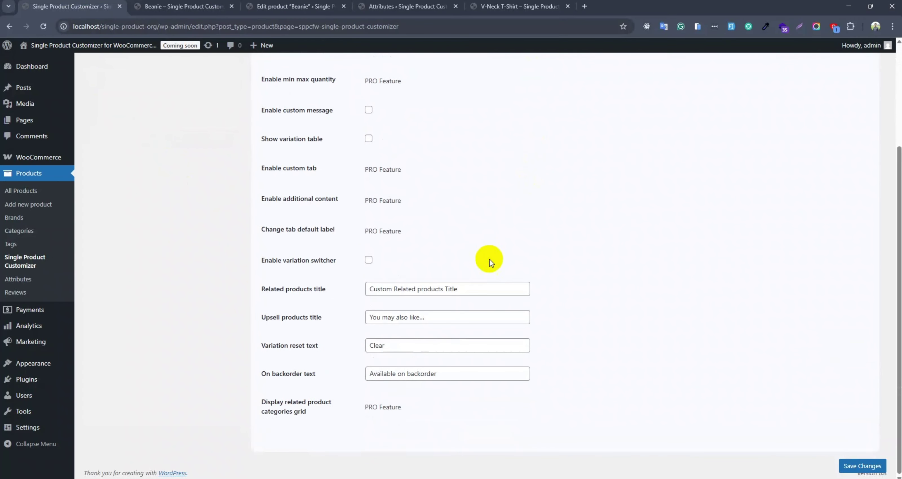
click(374, 318)
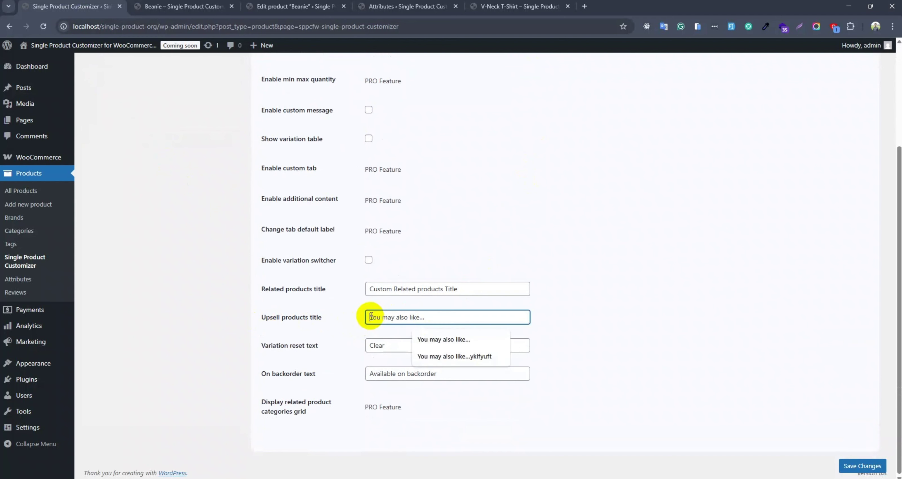
text(Custom)
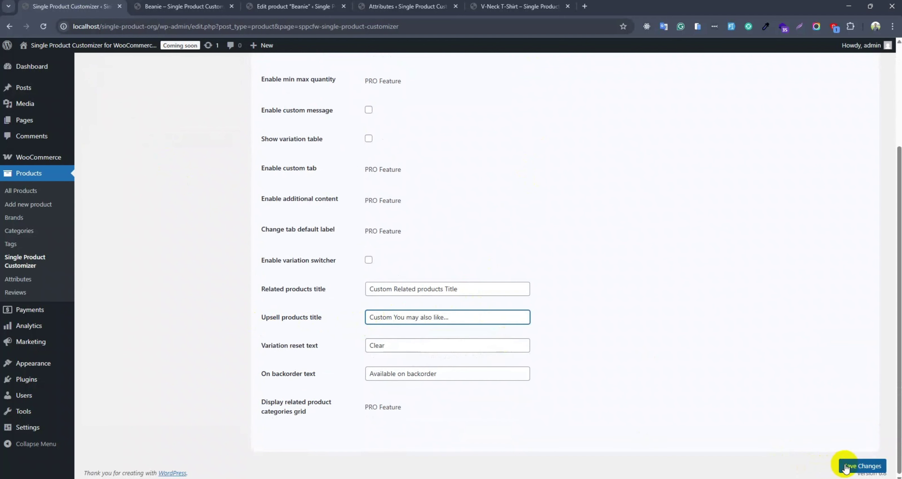
click(857, 466)
Check the upsell products heading on the Beanie product page before and after reloading it.
click(230, 3)
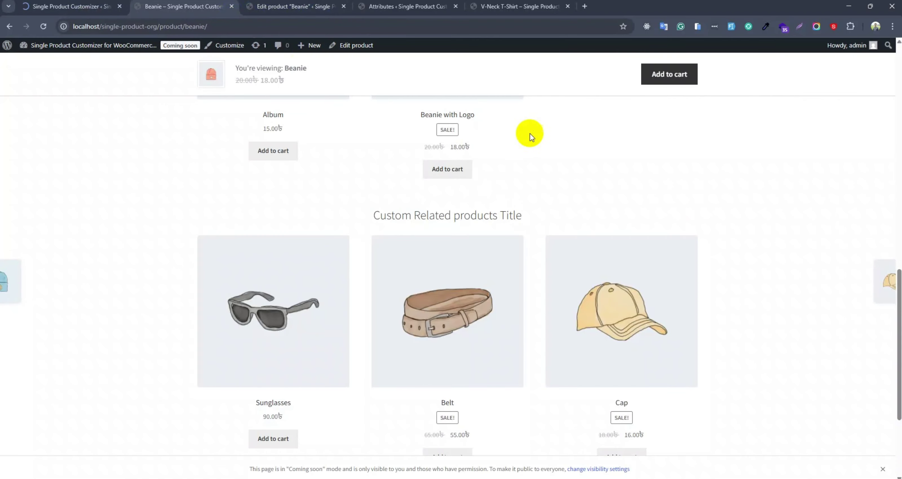
scroll(530, 134, up, 6)
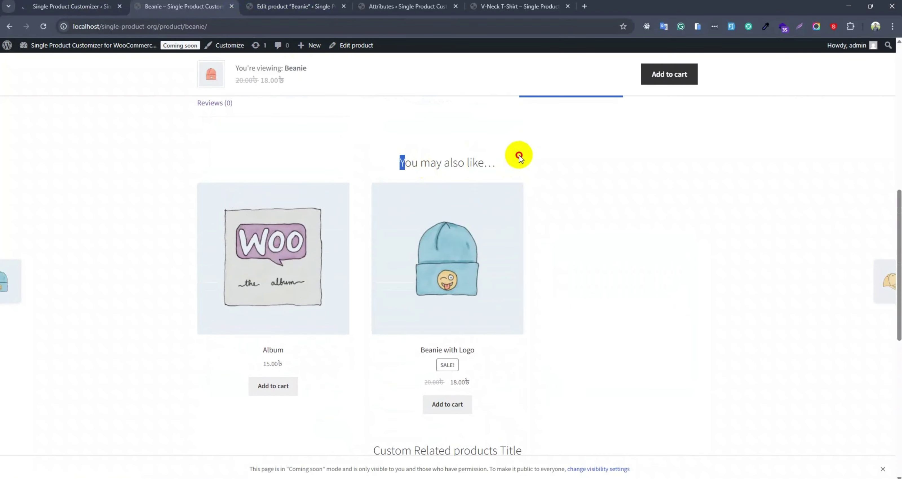
click(275, 25)
key(Return)
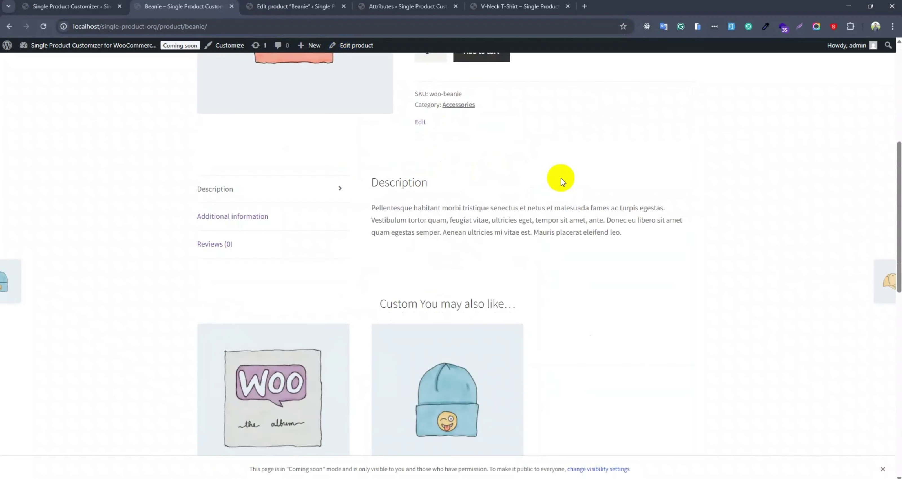
drag(379, 302, 534, 306)
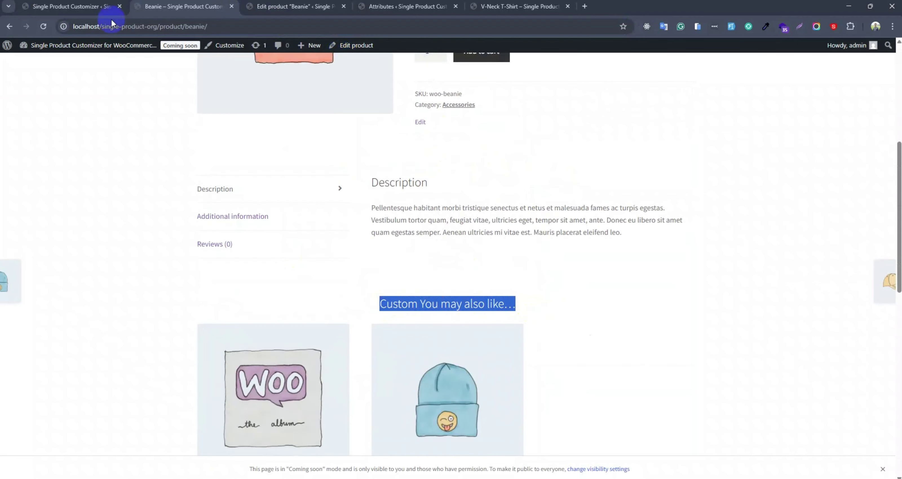
Set the variation reset text to "Custom Clear" in the Single Product Customizer's advanced settings and save.
click(83, 3)
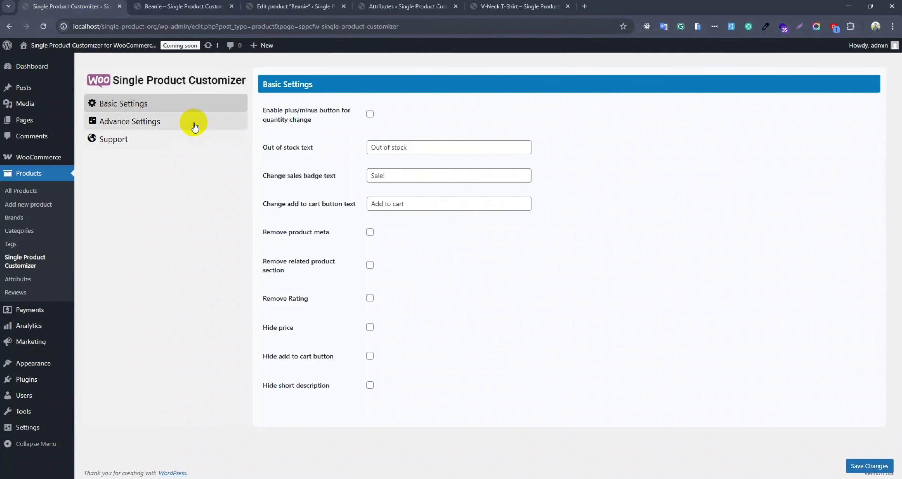
click(194, 121)
scroll(534, 190, down, 5)
scroll(534, 191, down, 1)
Select the large size on the V-Neck T-Shirt page to view its reset link, and reload the page.
click(520, 6)
click(426, 241)
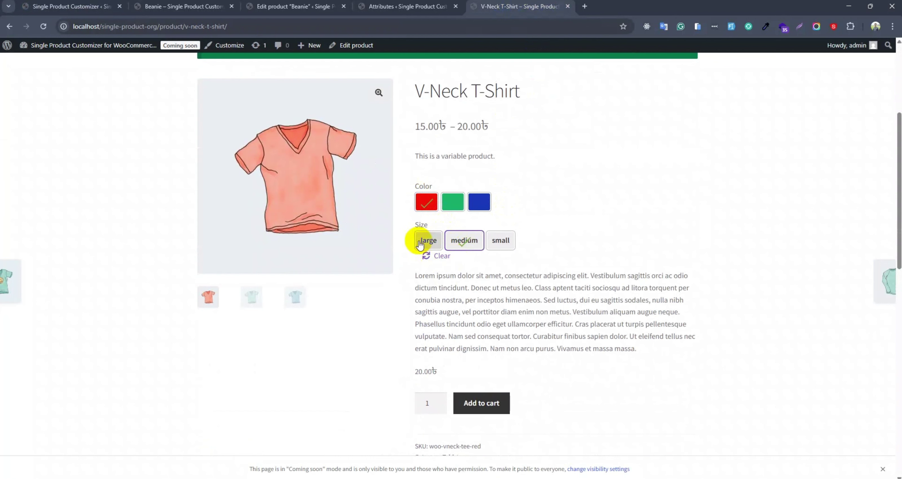
click(366, 26)
key(Return)
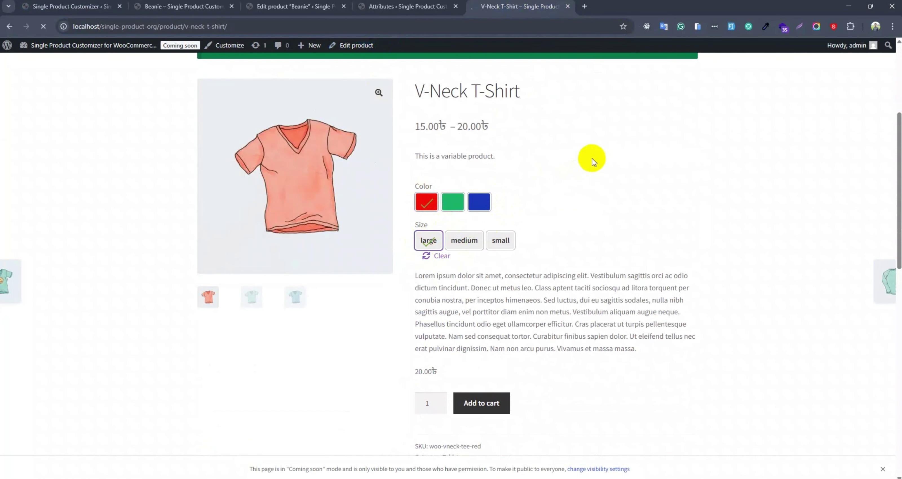
scroll(592, 159, down, 4)
scroll(517, 154, up, 1)
Choose the color Blue on the V-Neck T-Shirt page, examine the variation reset link and return the color to "Choose an option".
click(447, 179)
click(431, 203)
click(448, 212)
click(439, 227)
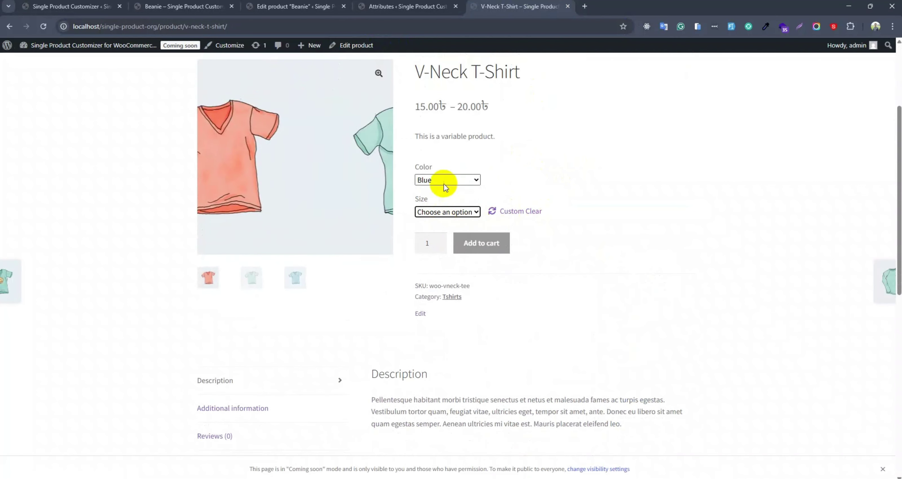
click(444, 184)
click(445, 191)
click(463, 181)
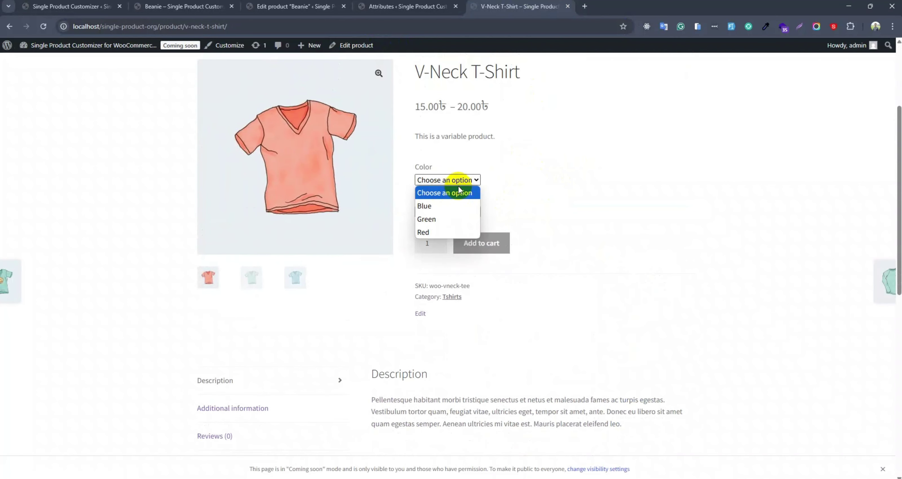
click(469, 203)
Return to the Single Product Customizer's advanced settings and try to edit the on backorder text.
key(ctrl+1)
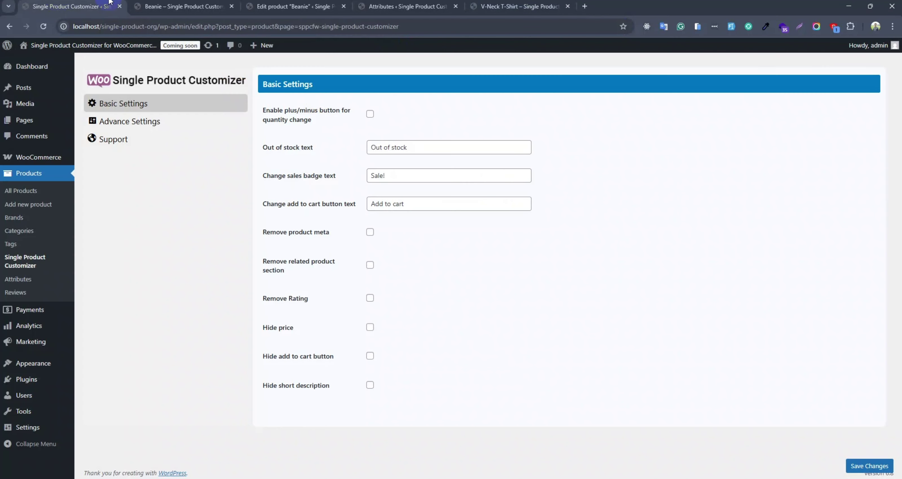
click(151, 132)
scroll(411, 169, down, 3)
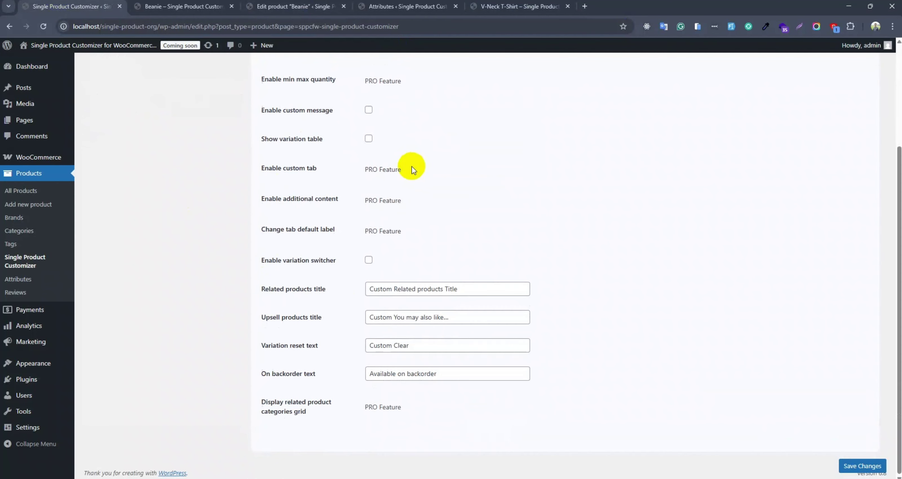
click(369, 373)
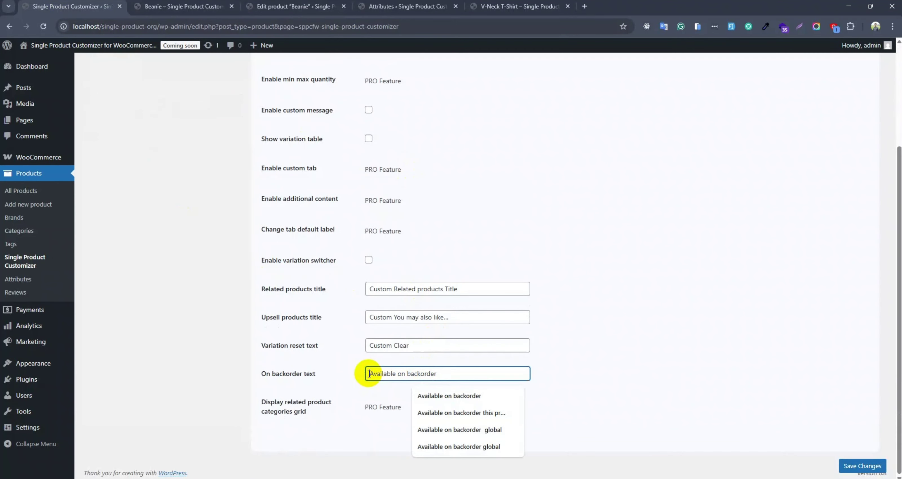
text(Cus)
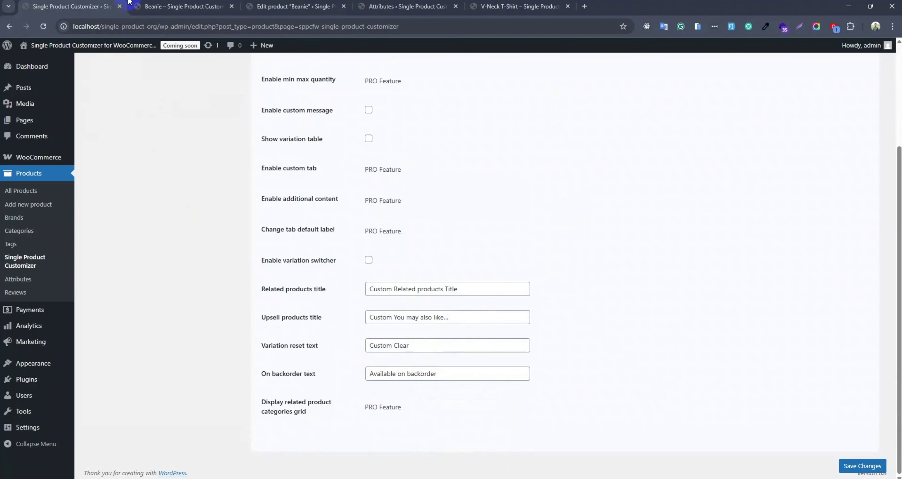
Set the Beanie product's stock status to on backorder in its inventory data and update the product.
click(142, 3)
click(273, 5)
scroll(447, 179, down, 5)
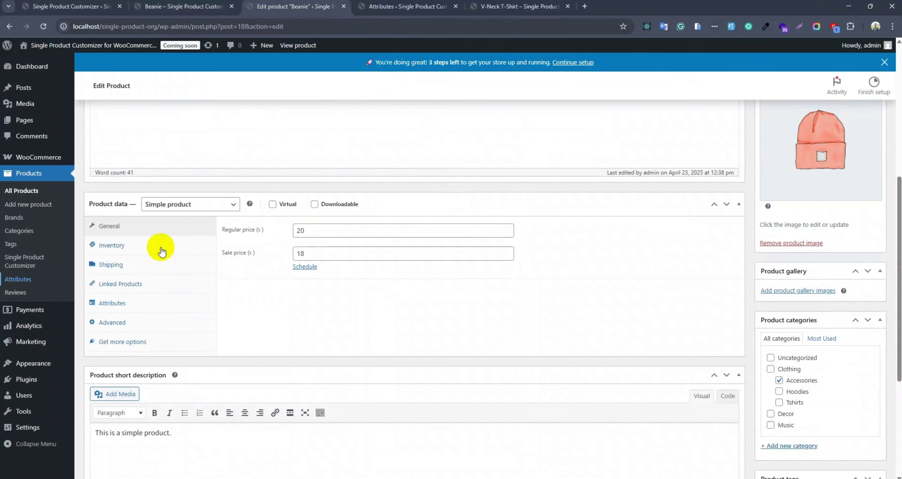
click(119, 245)
click(297, 330)
Reload the Beanie product page and examine its default backorder text.
click(184, 7)
key(F5)
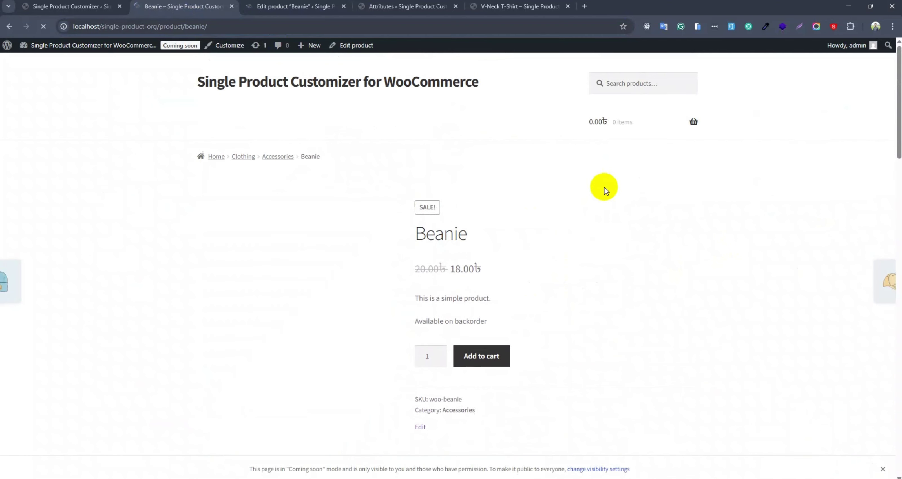
triple_click(501, 321)
click(532, 316)
Set the on backorder text to "Custom Available on backorder" in the plugin's advanced settings and save.
click(70, 6)
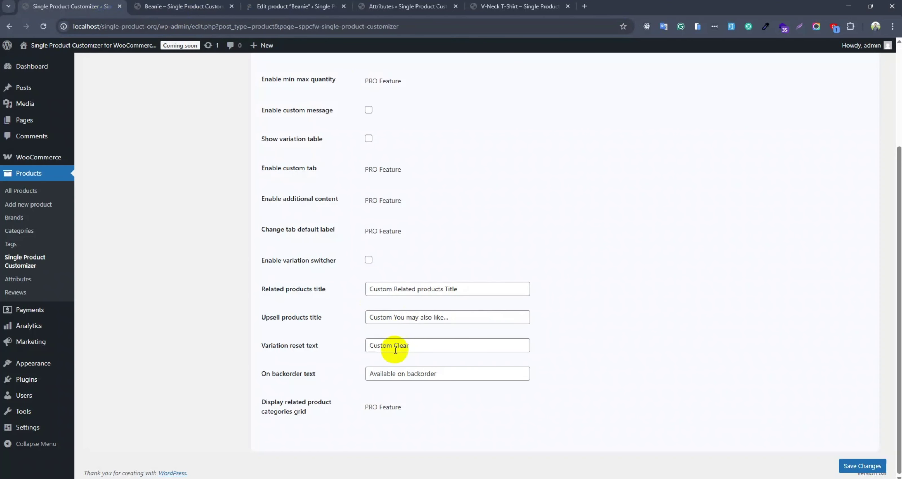
click(371, 374)
text(Custom)
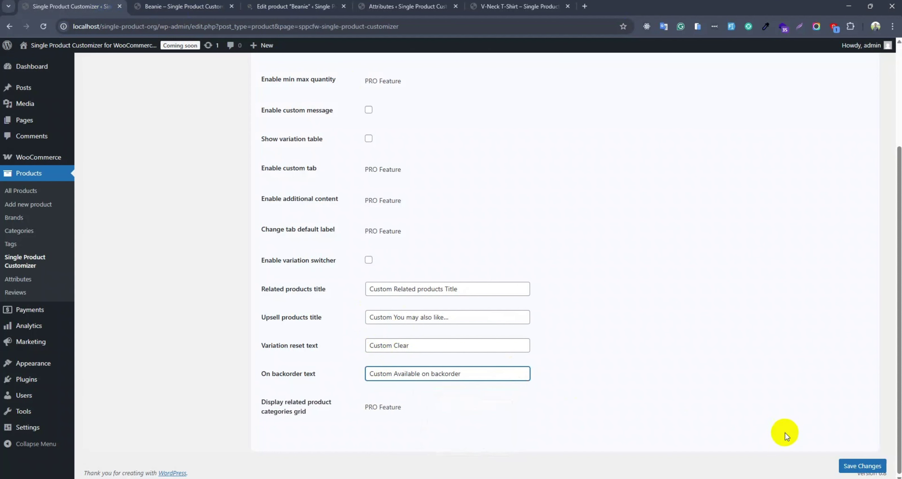
click(865, 466)
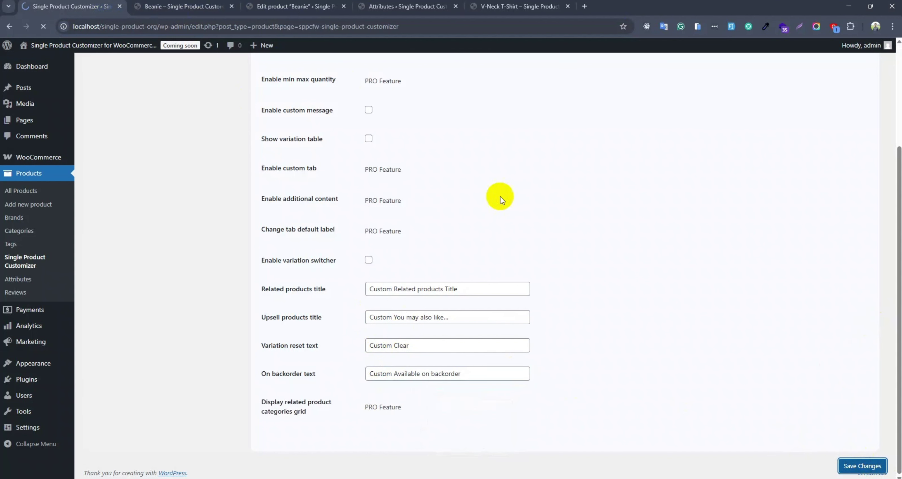
Reload the Beanie product page to check the customized backorder text.
click(216, 3)
click(266, 27)
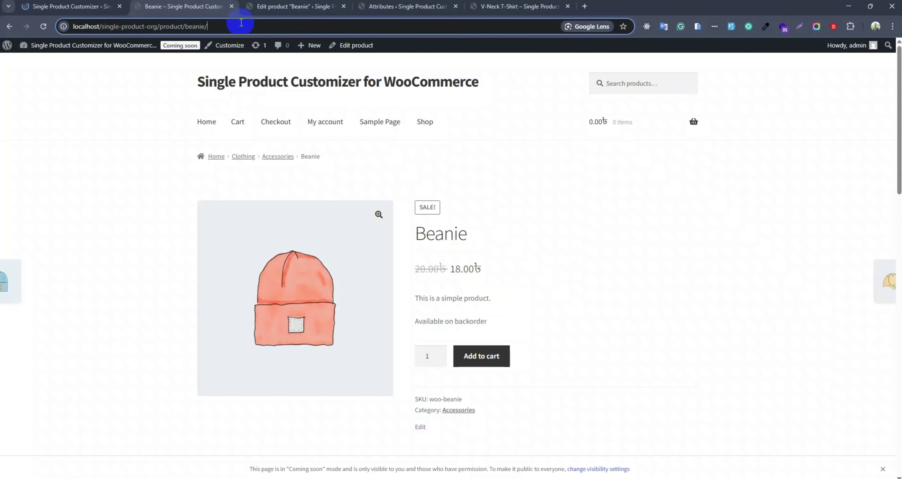
key(Return)
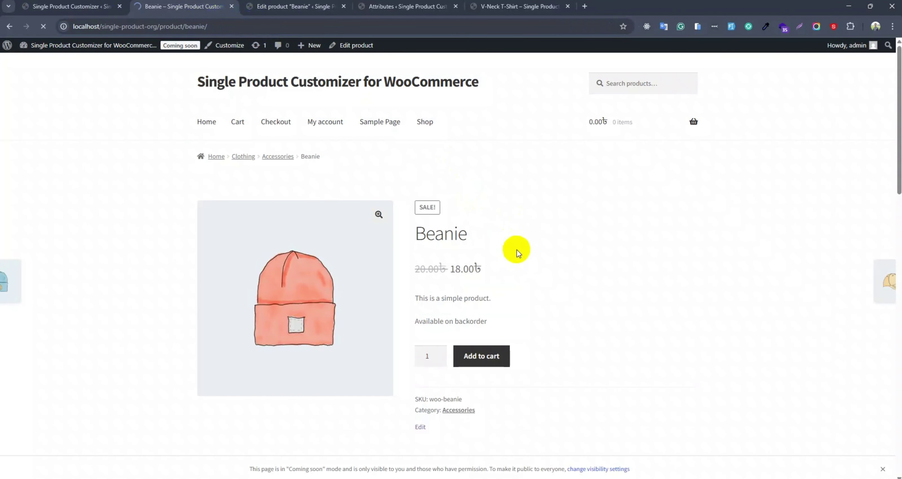